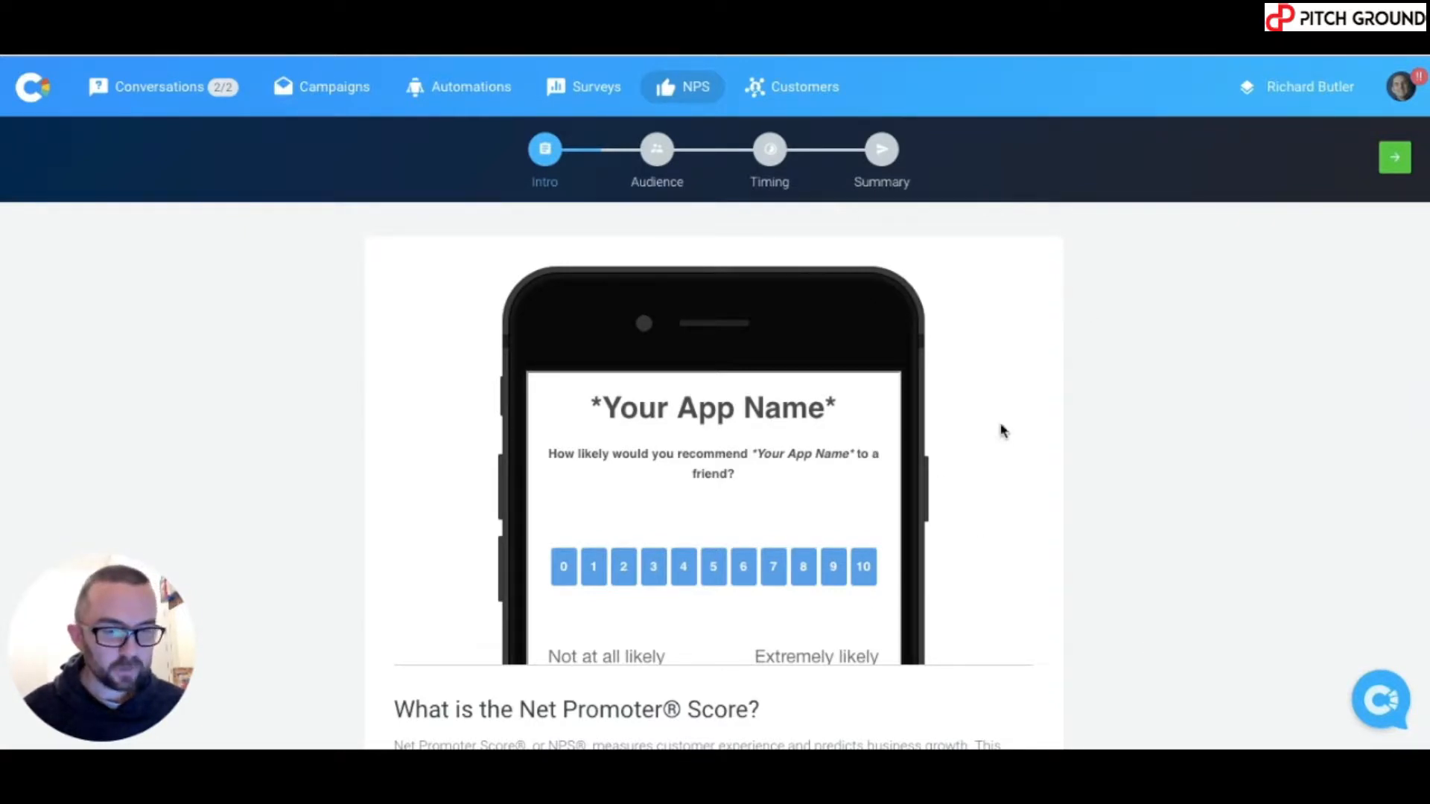
- Define the NPS audience as leads whose email contains the test contact's address, and continue to the timing settings
scroll(1002, 430, down, 3)
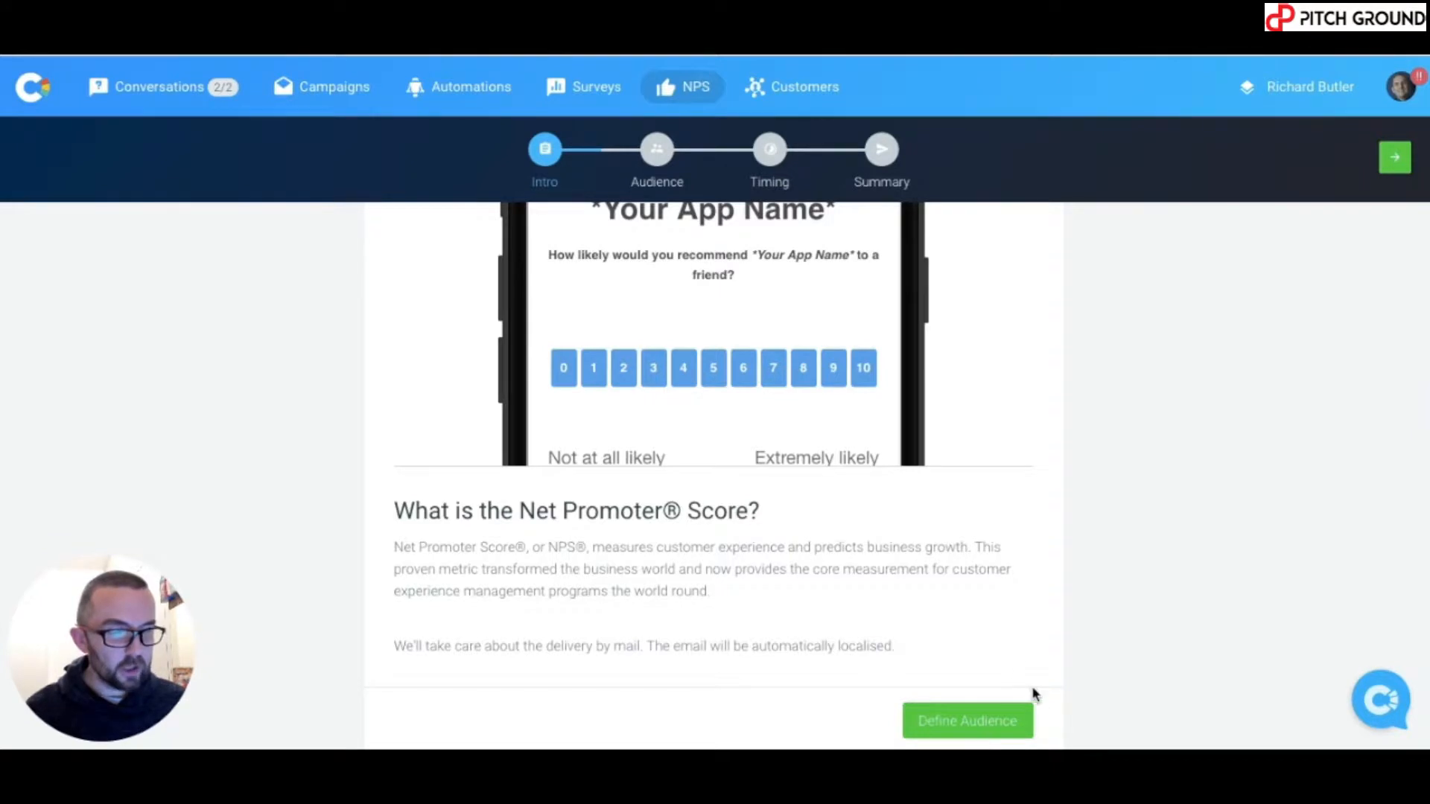
click(974, 726)
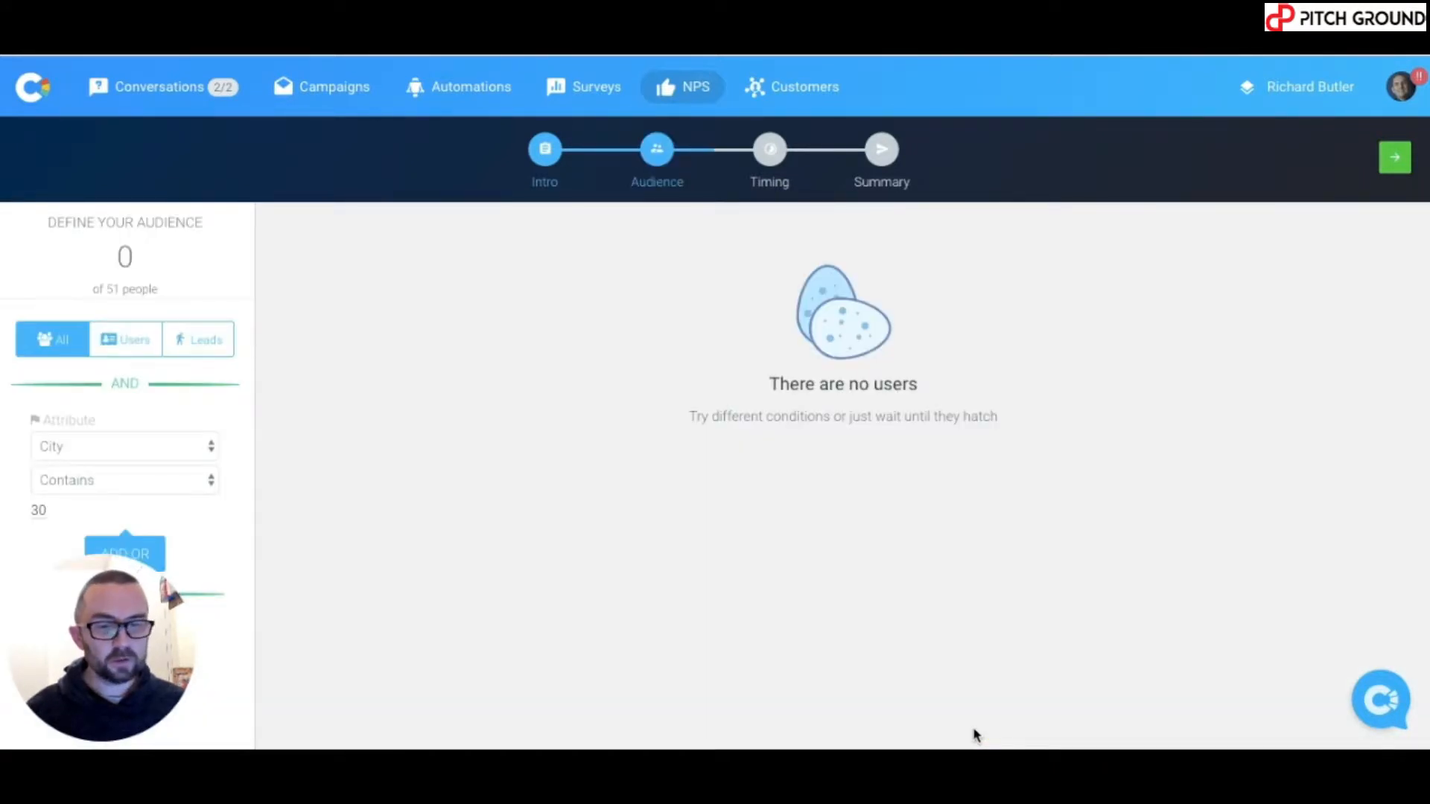
click(221, 347)
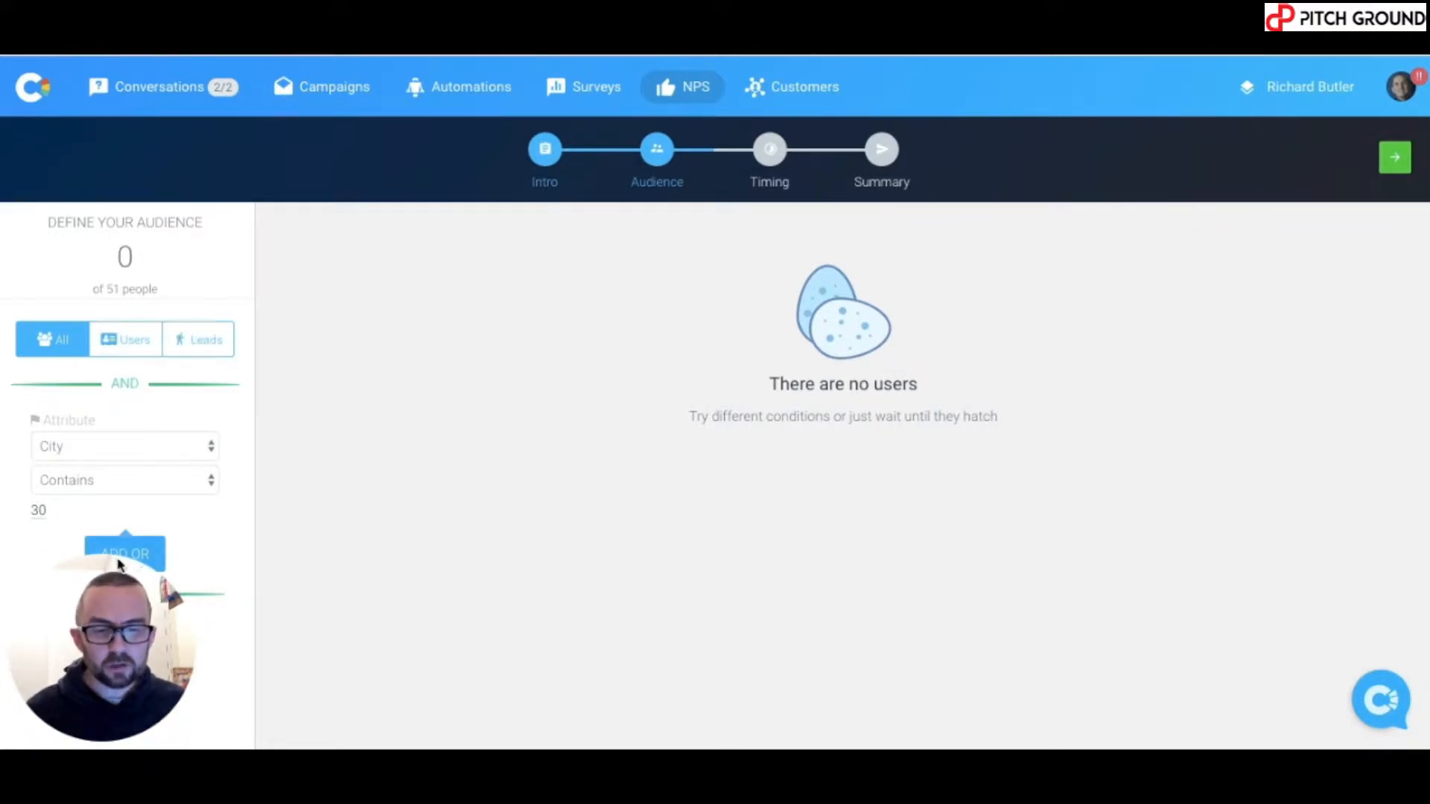
drag(124, 626, 414, 309)
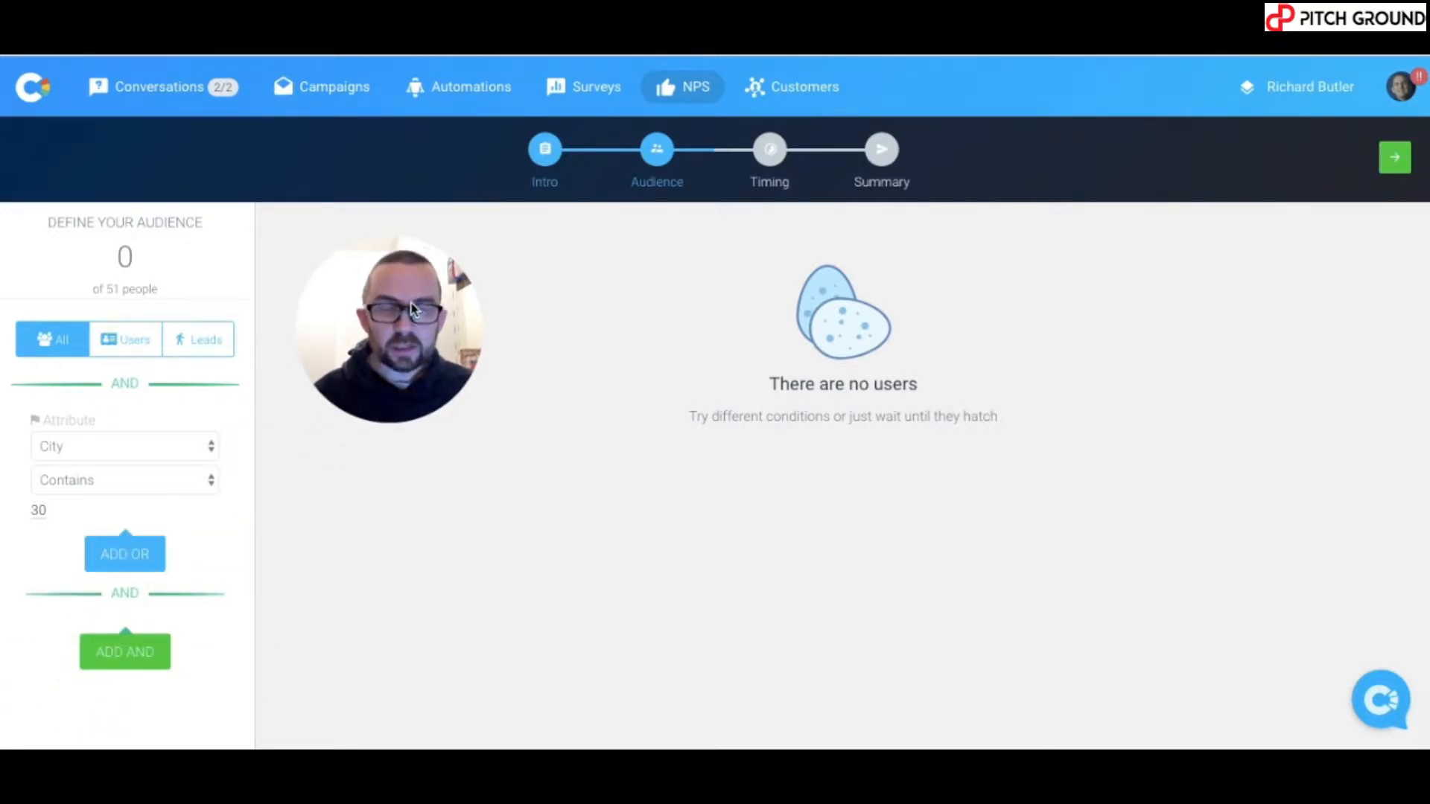
click(175, 447)
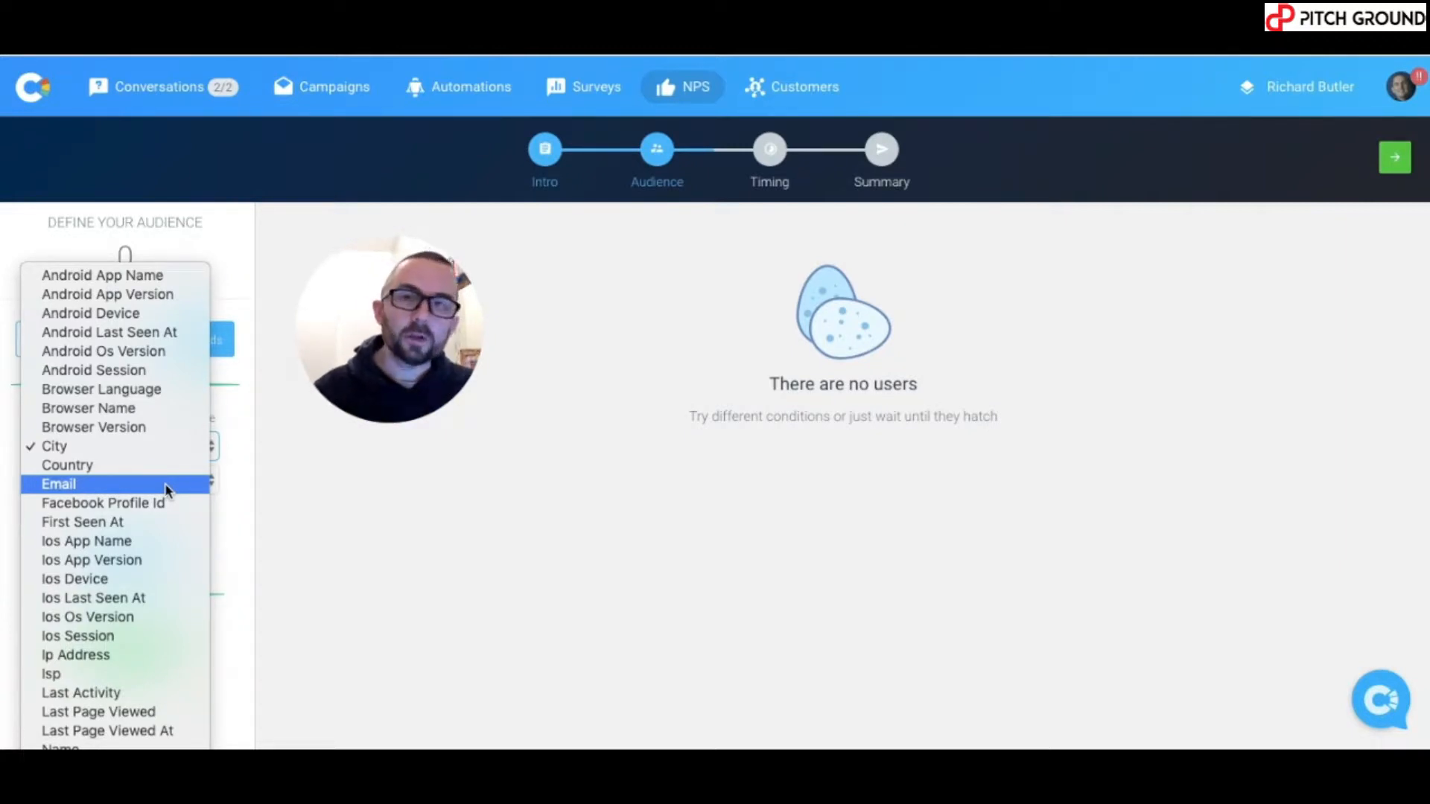
click(165, 485)
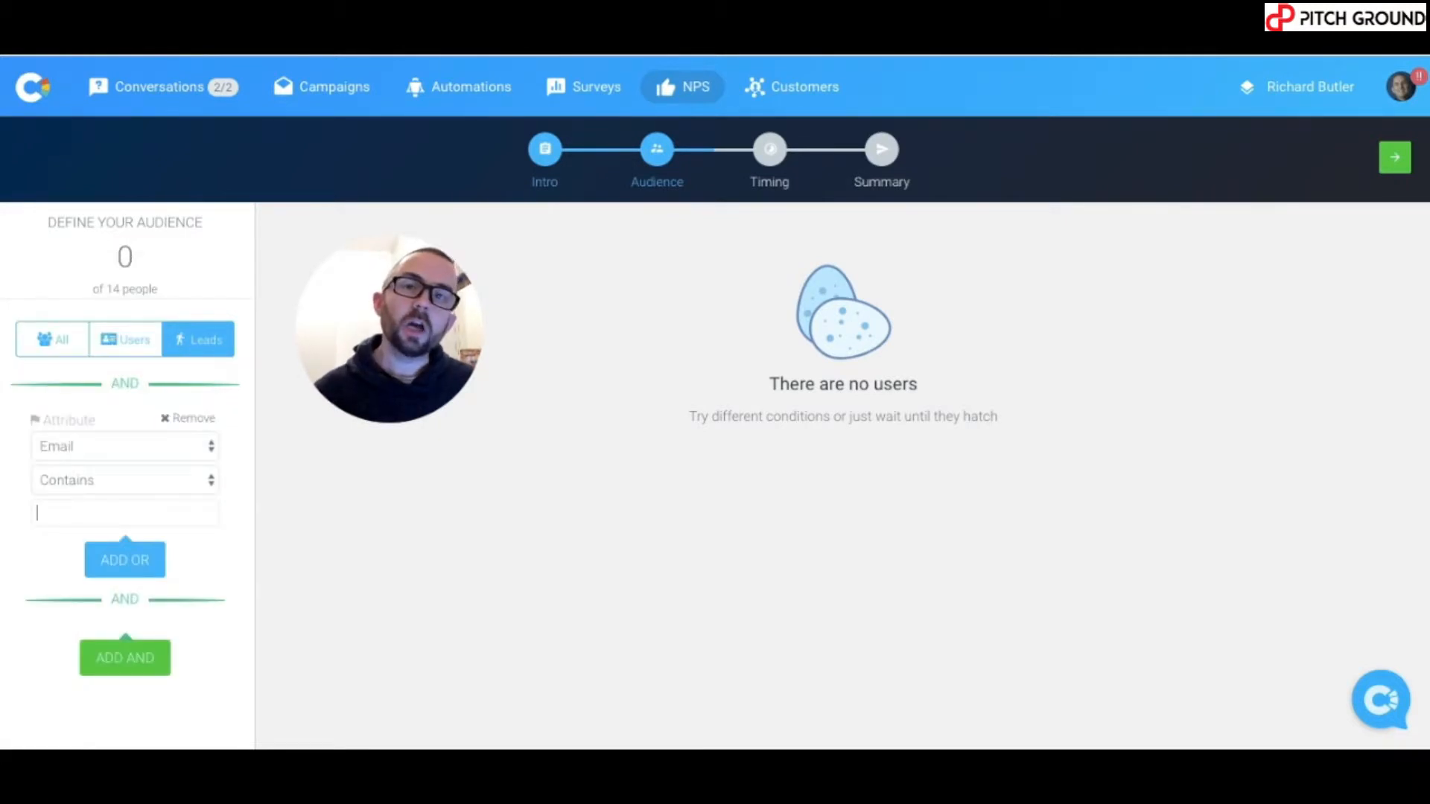
key(ctrl+v)
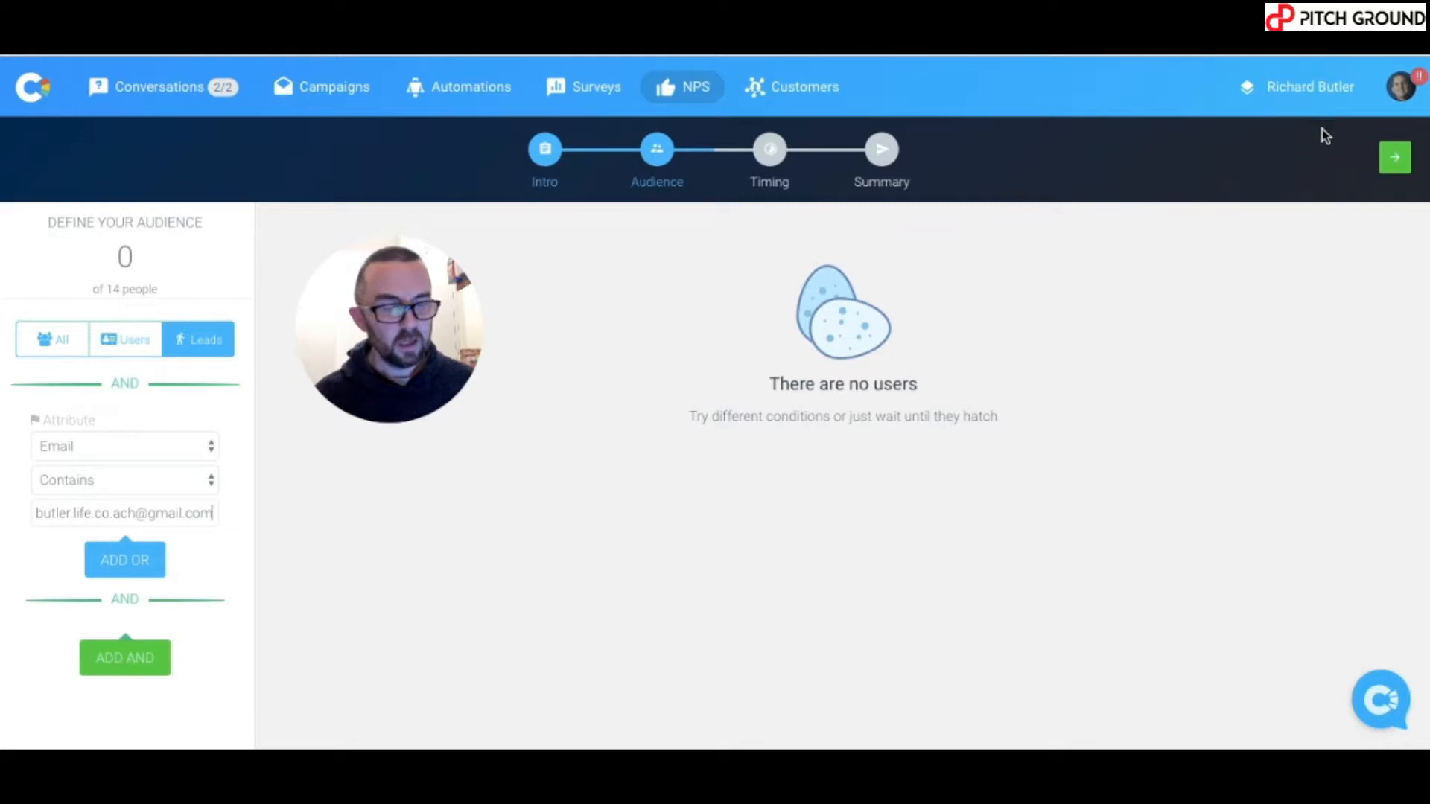
click(1395, 164)
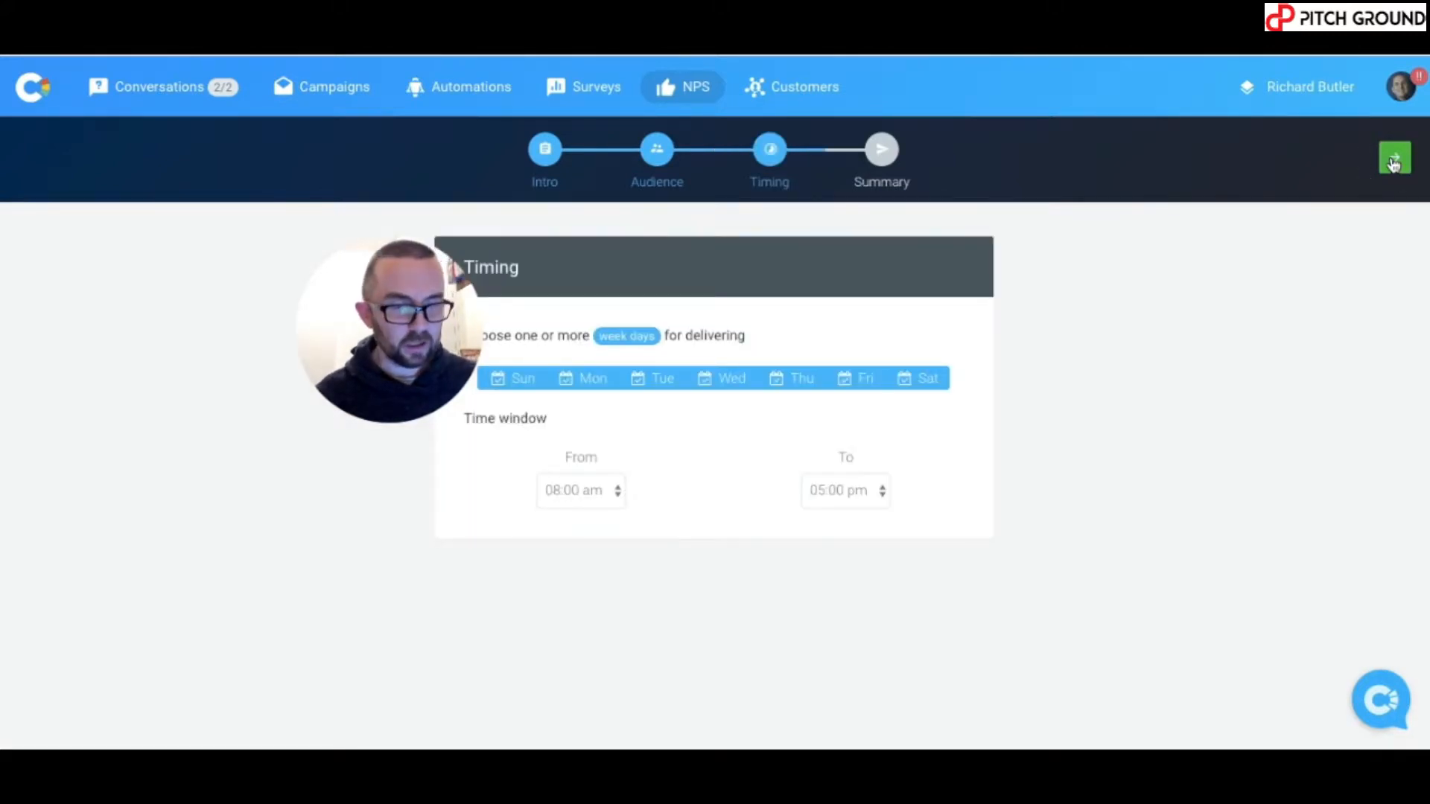
- Set the delivery time window from 12:00 am to 11:30 pm and start the NPS survey
click(589, 492)
click(590, 190)
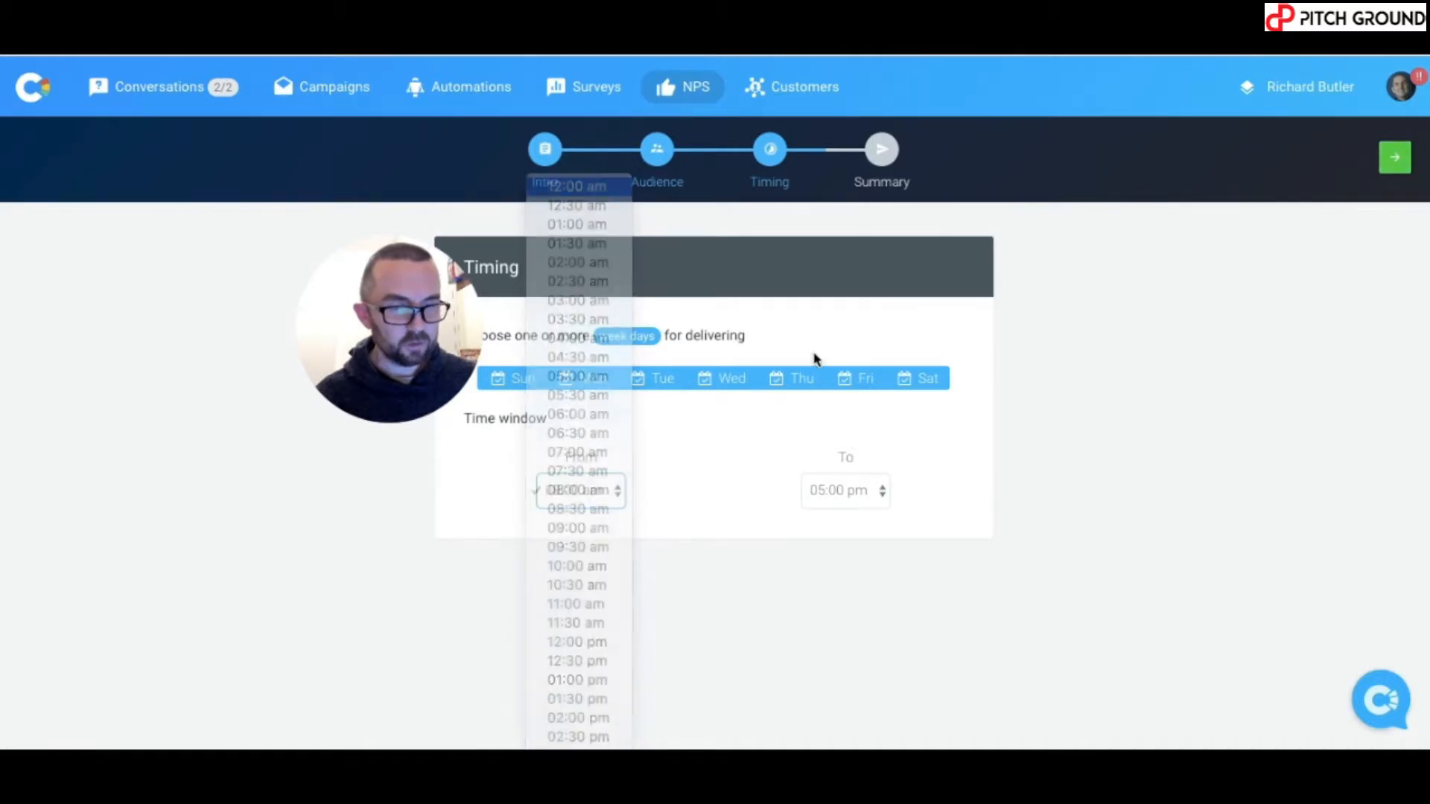
click(844, 499)
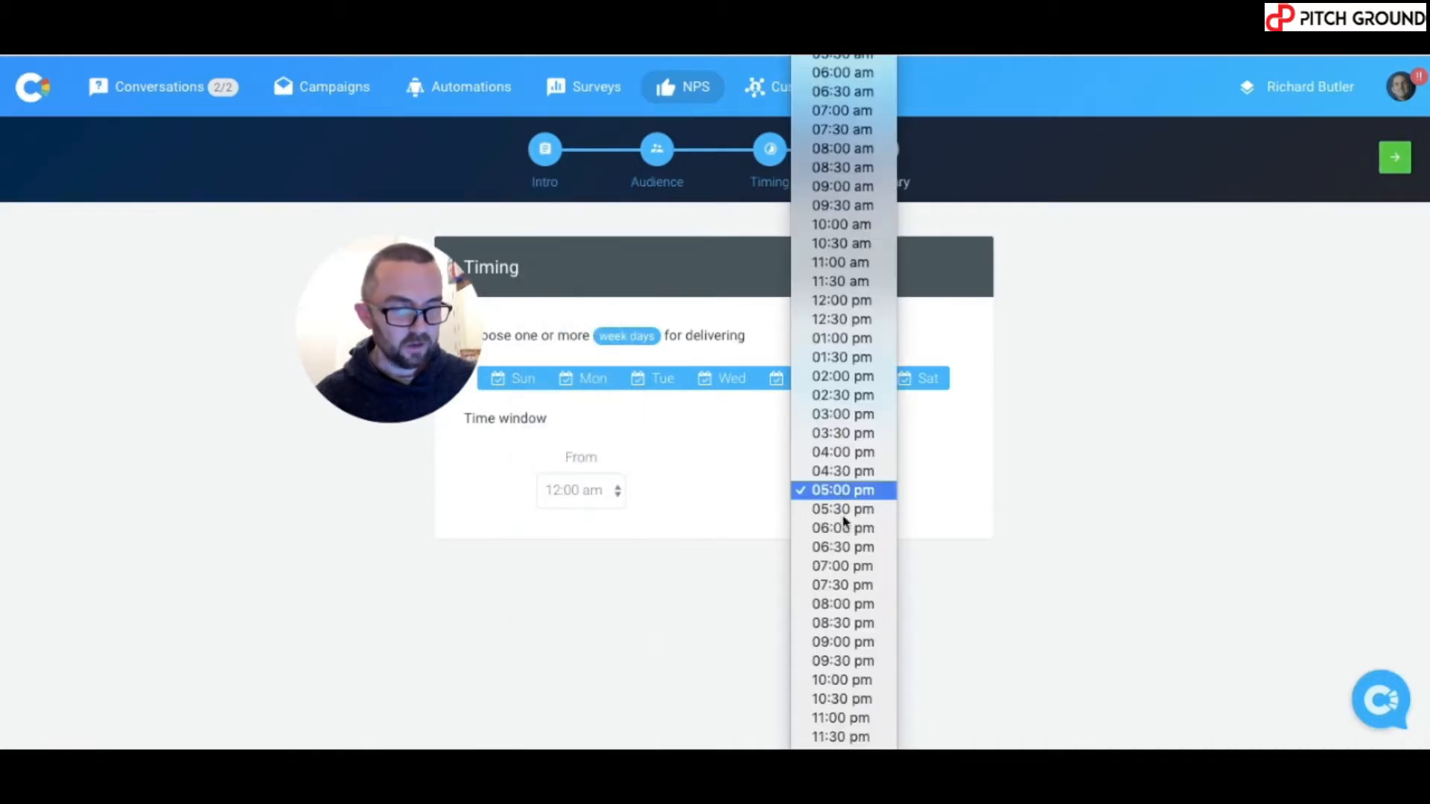
click(849, 737)
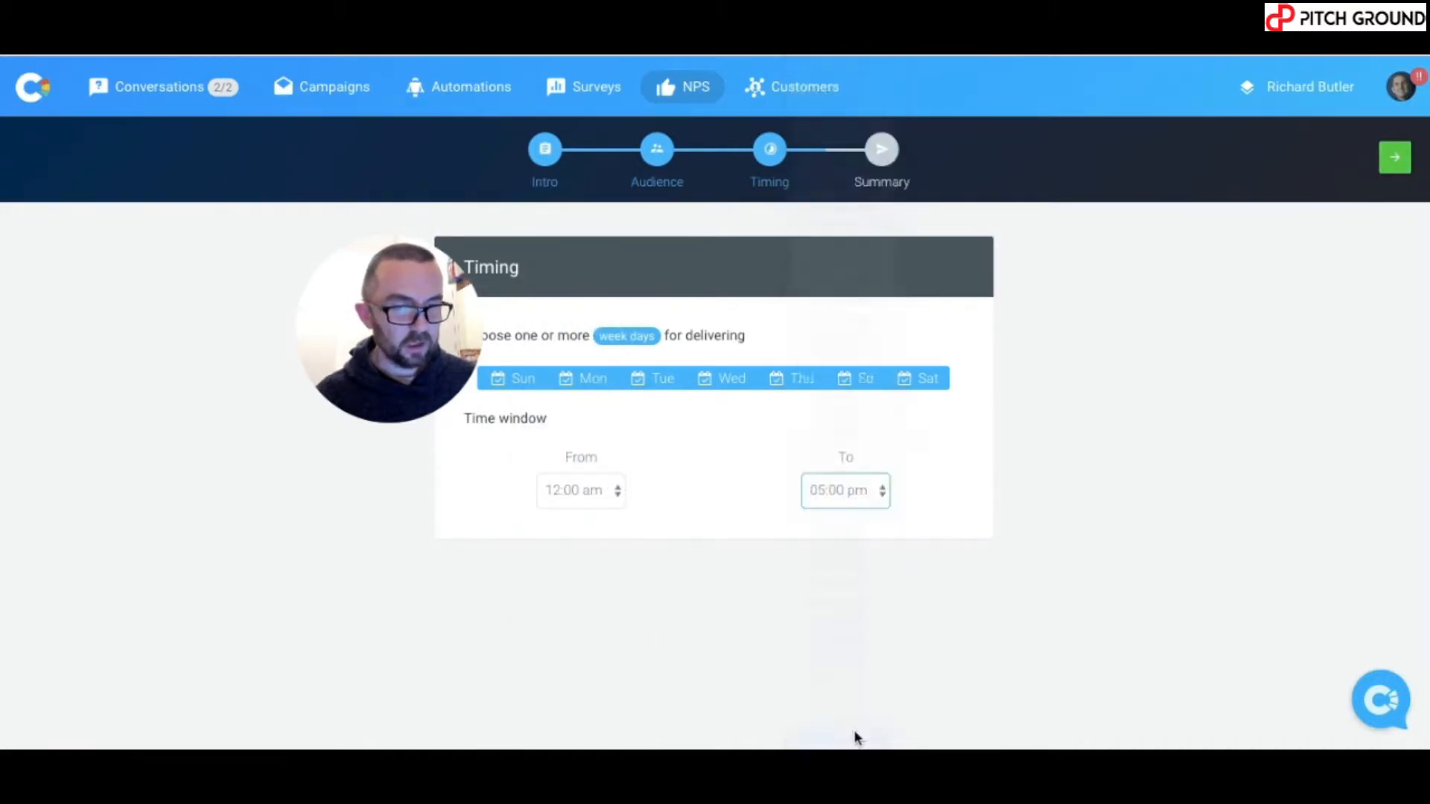
click(1395, 159)
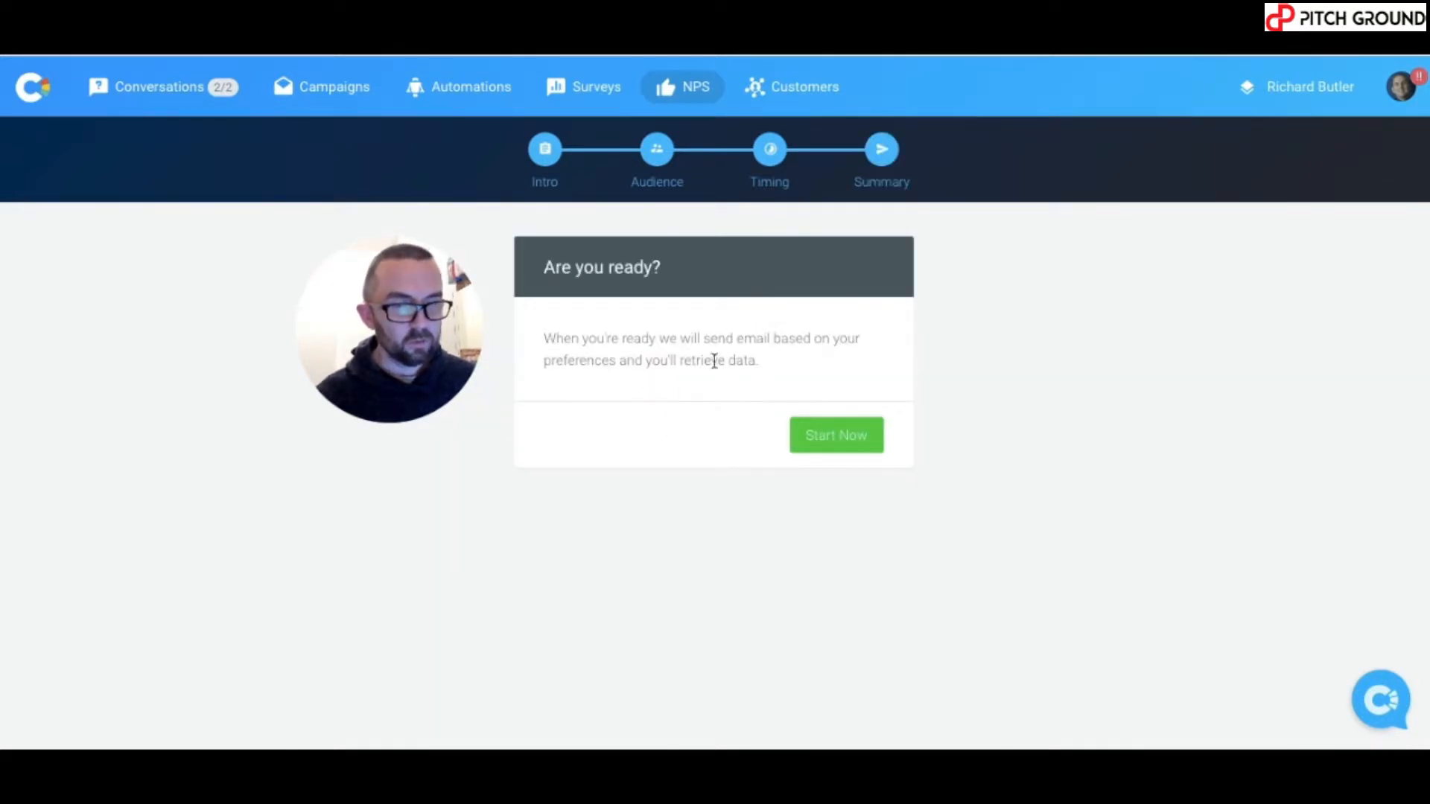
click(849, 442)
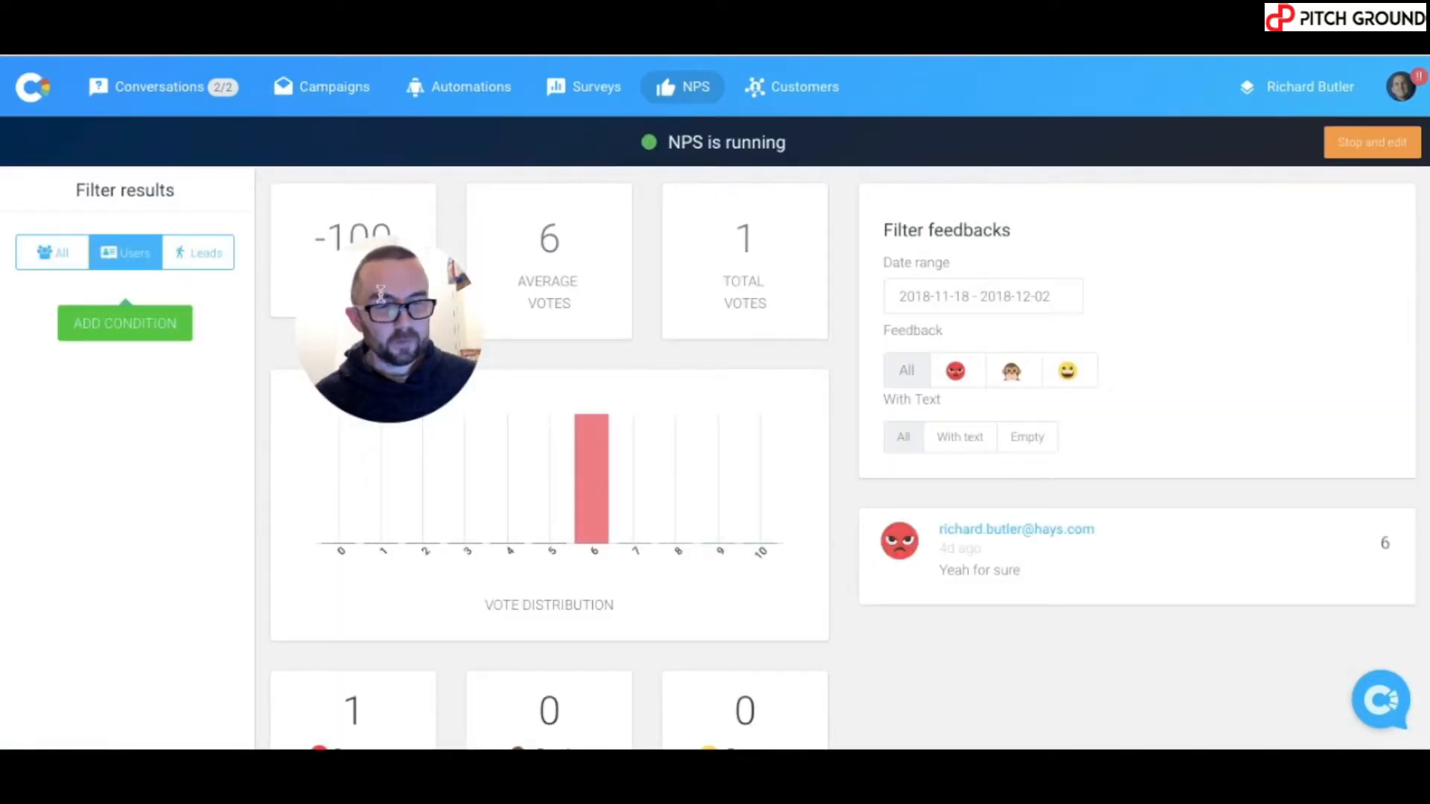
- In the live chat on the Success Is In Reach website, send the visitor's first name and submit the visitor's email address
drag(379, 298, 122, 492)
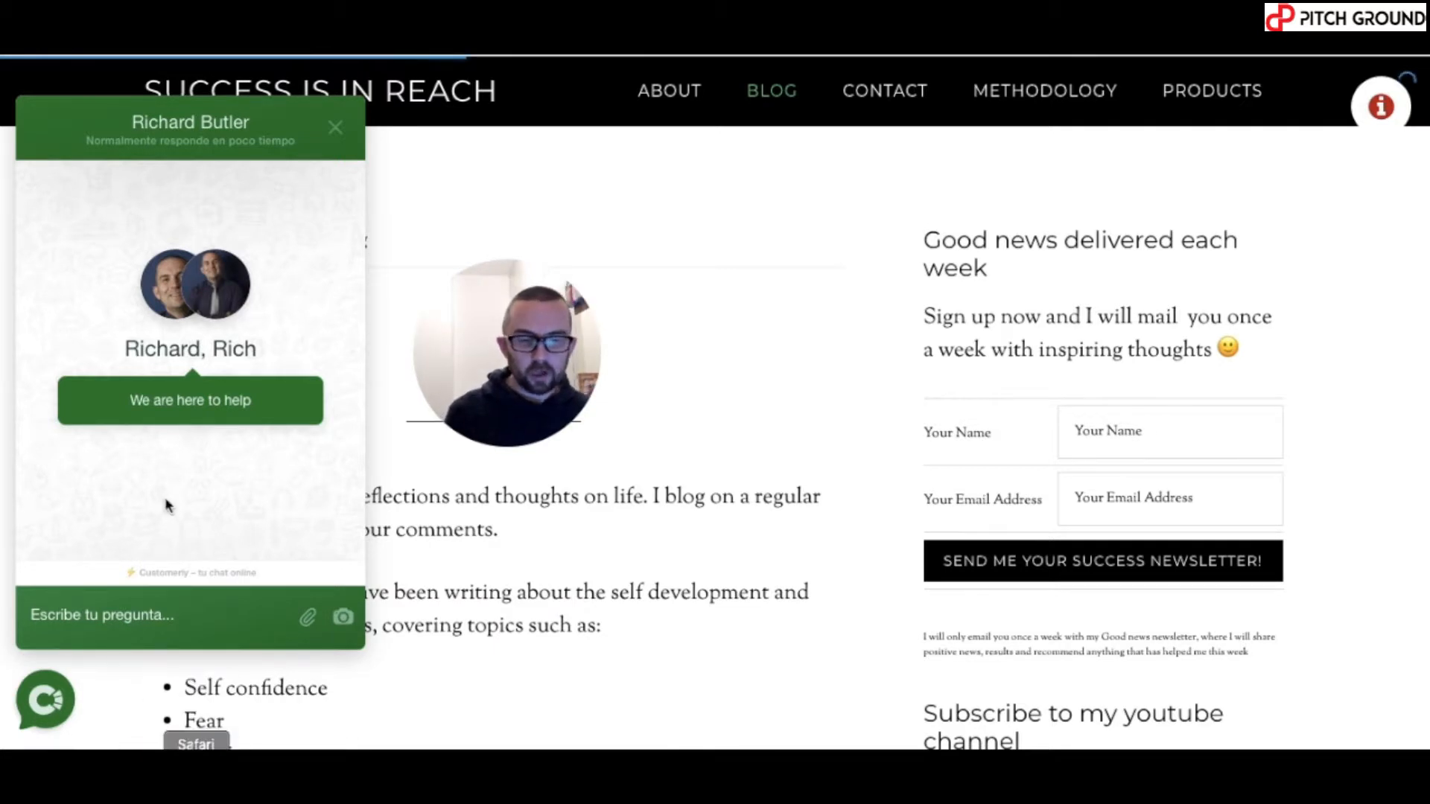
click(122, 624)
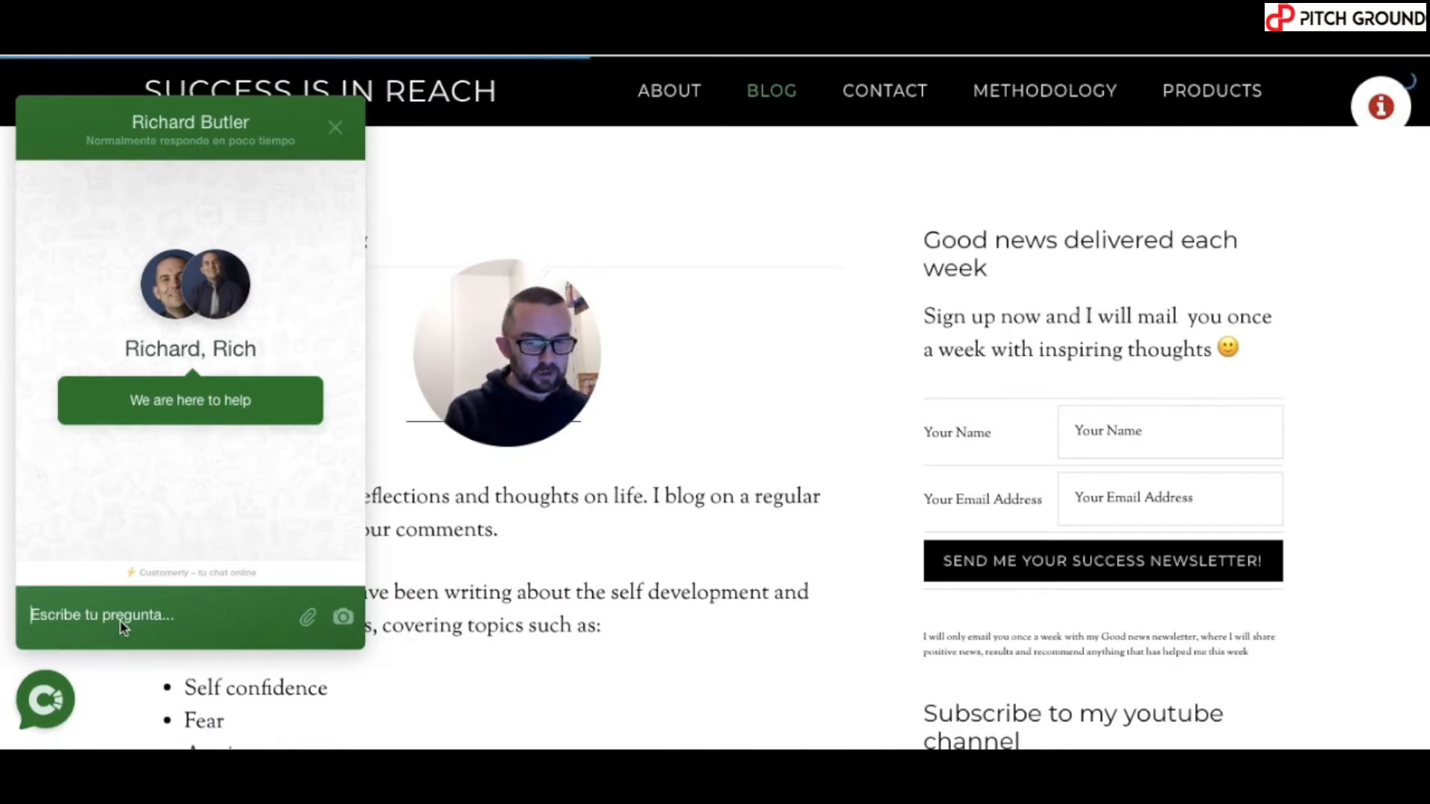
text(richard)
key(Return)
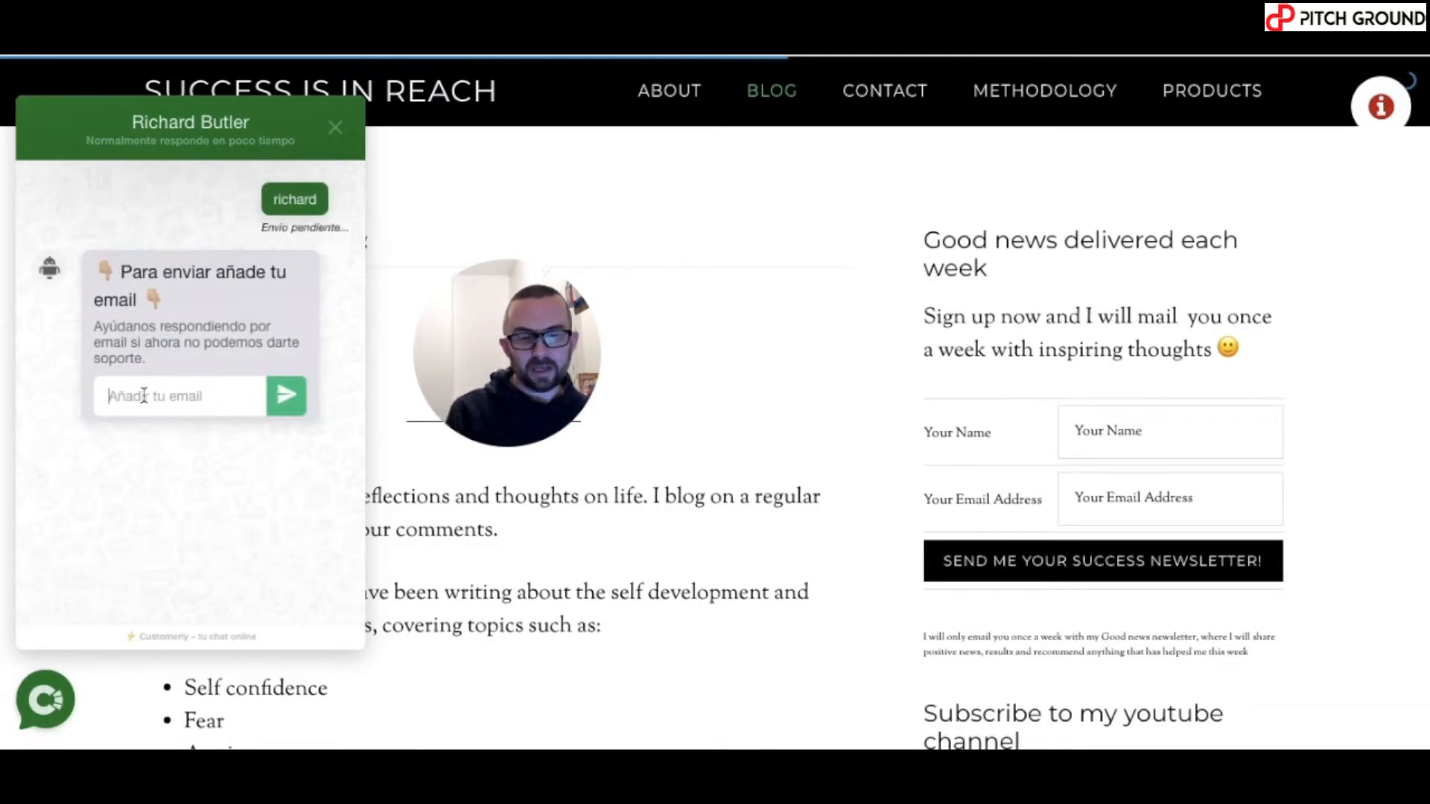
key(ctrl+v)
click(289, 403)
- Send the chat message "so this is testing nps" as the website visitor
text(so this is testing nps)
key(Return)
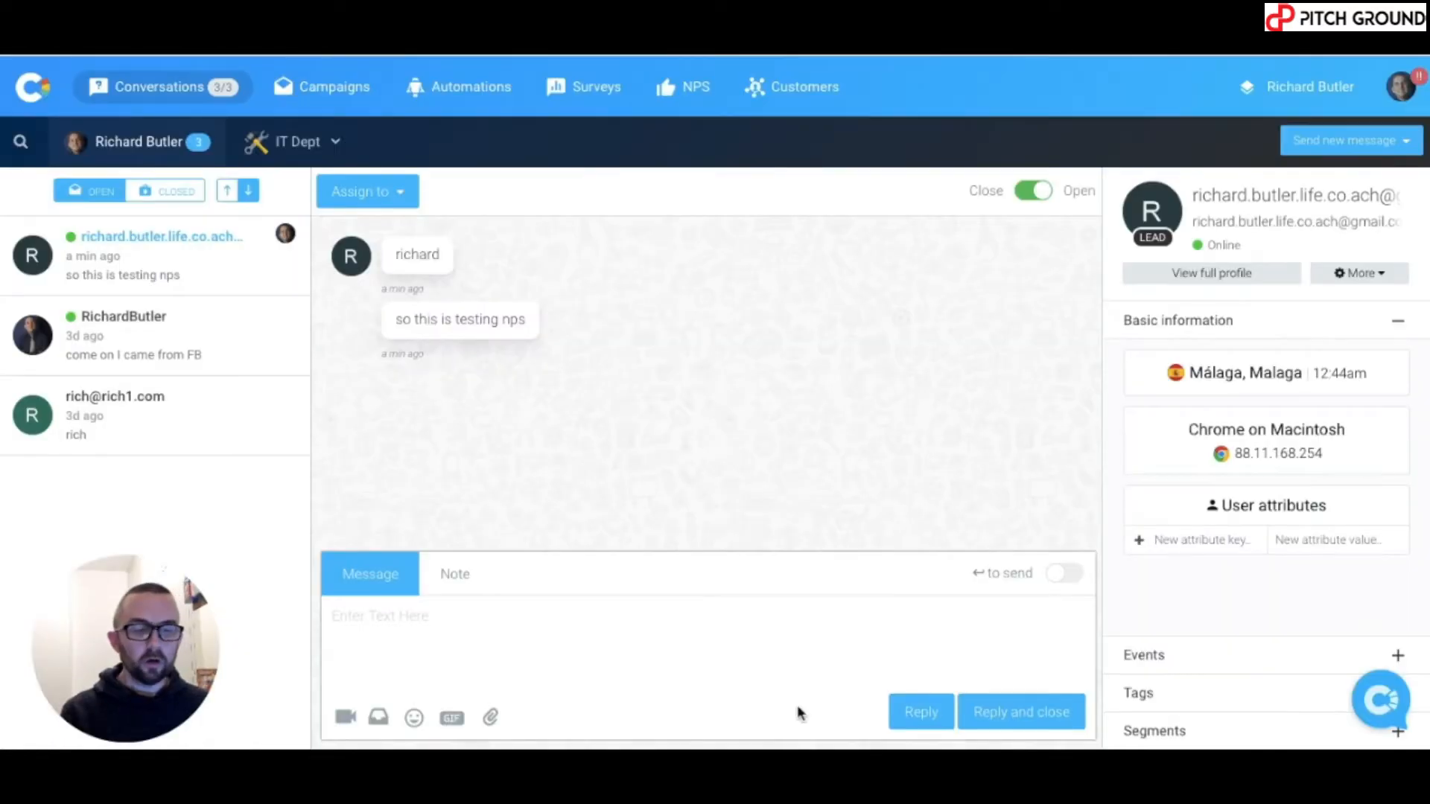
- In Customerly's conversations, reply "Bye" to the new lead and close the conversation
click(568, 629)
text(Bye)
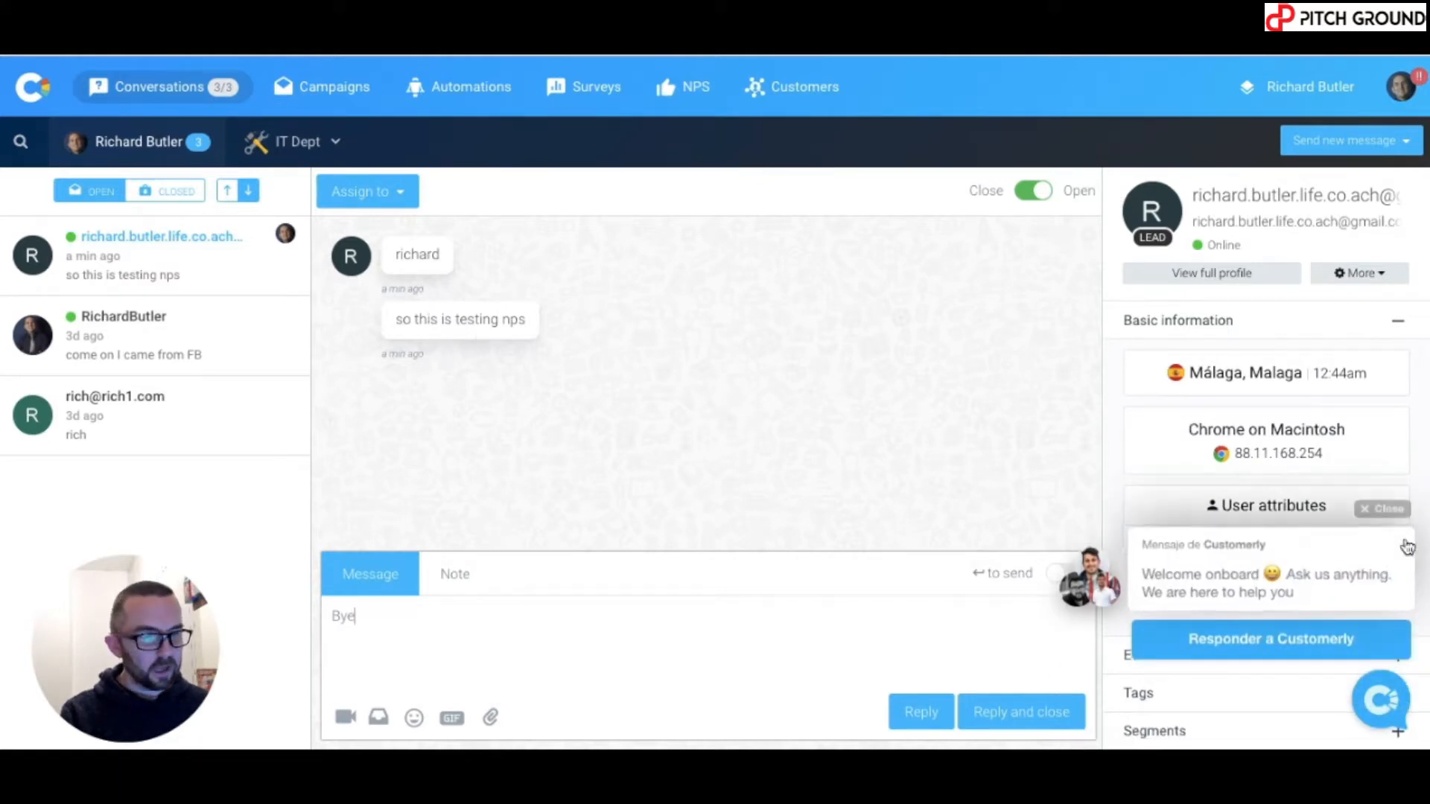
click(1380, 511)
click(1002, 717)
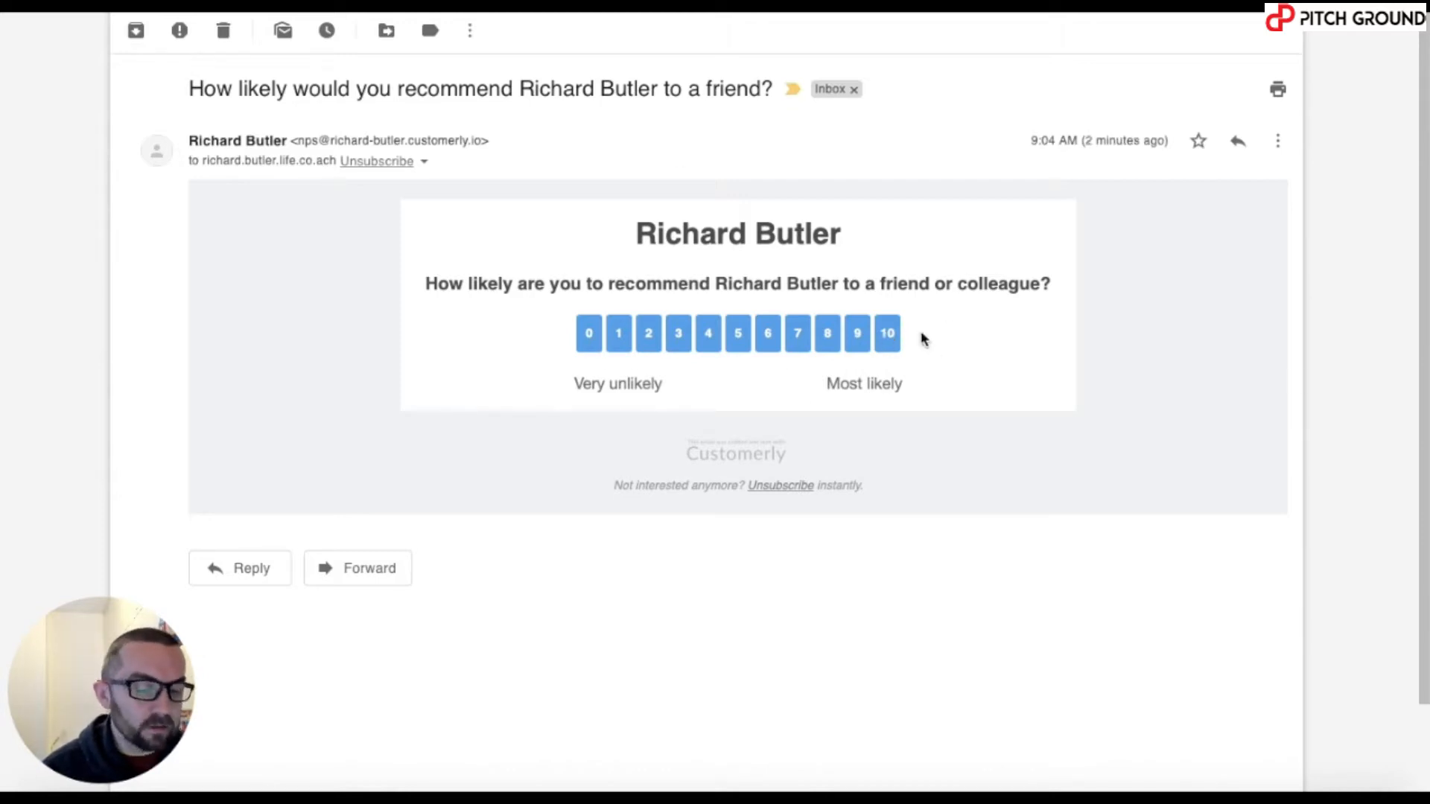
- From the received NPS survey email, vote 10 and submit the comment "Very attentive"
click(887, 333)
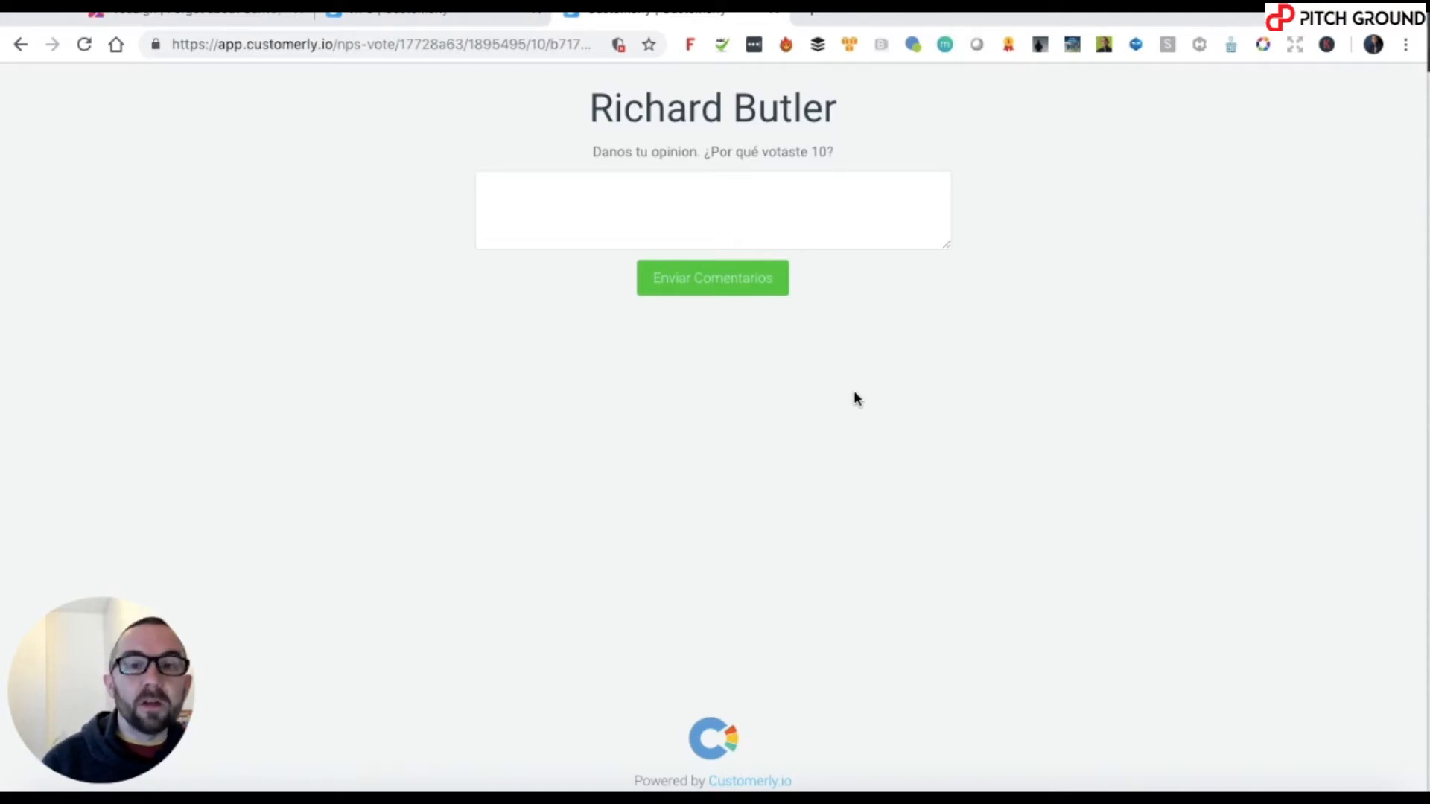
click(656, 222)
text(Very attentive)
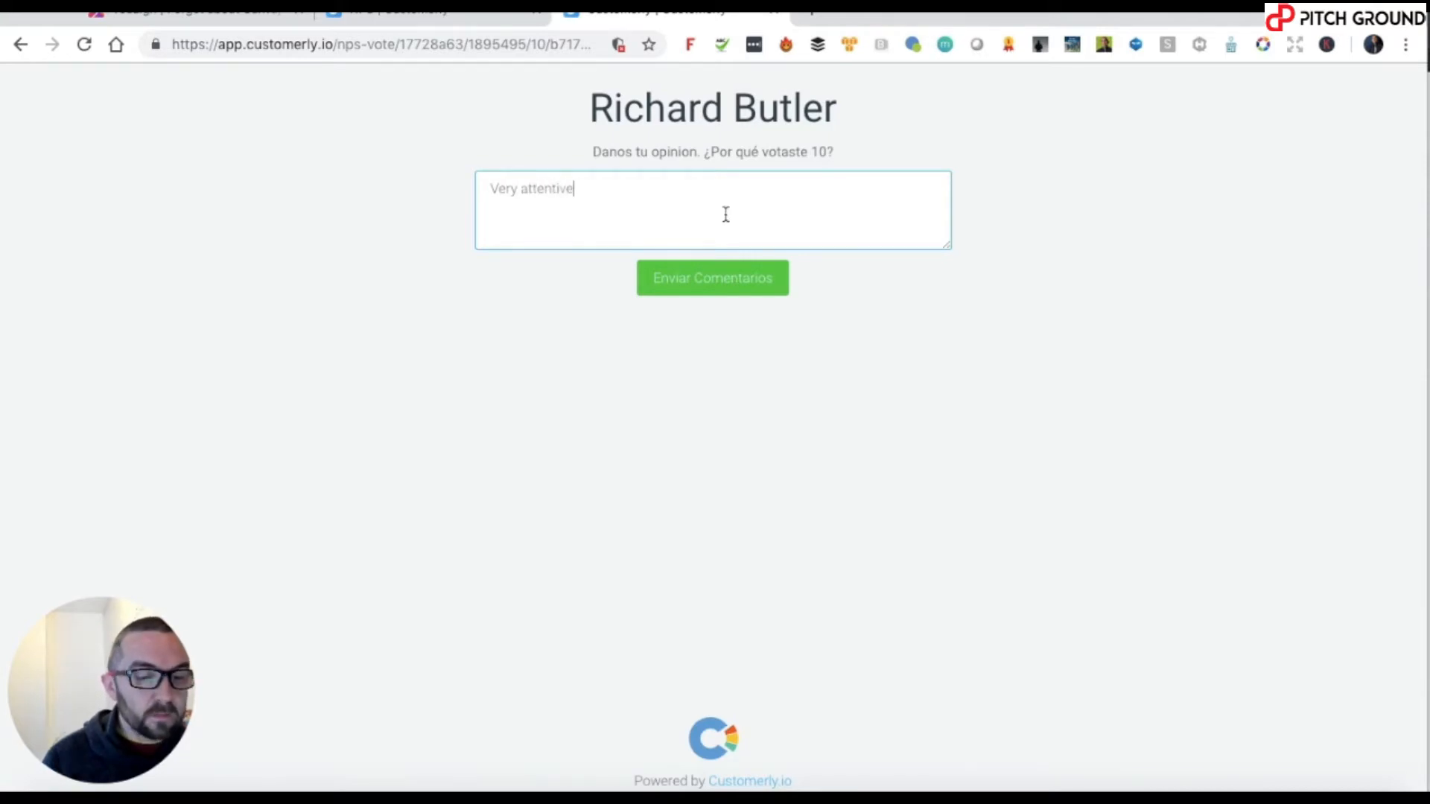
click(718, 290)
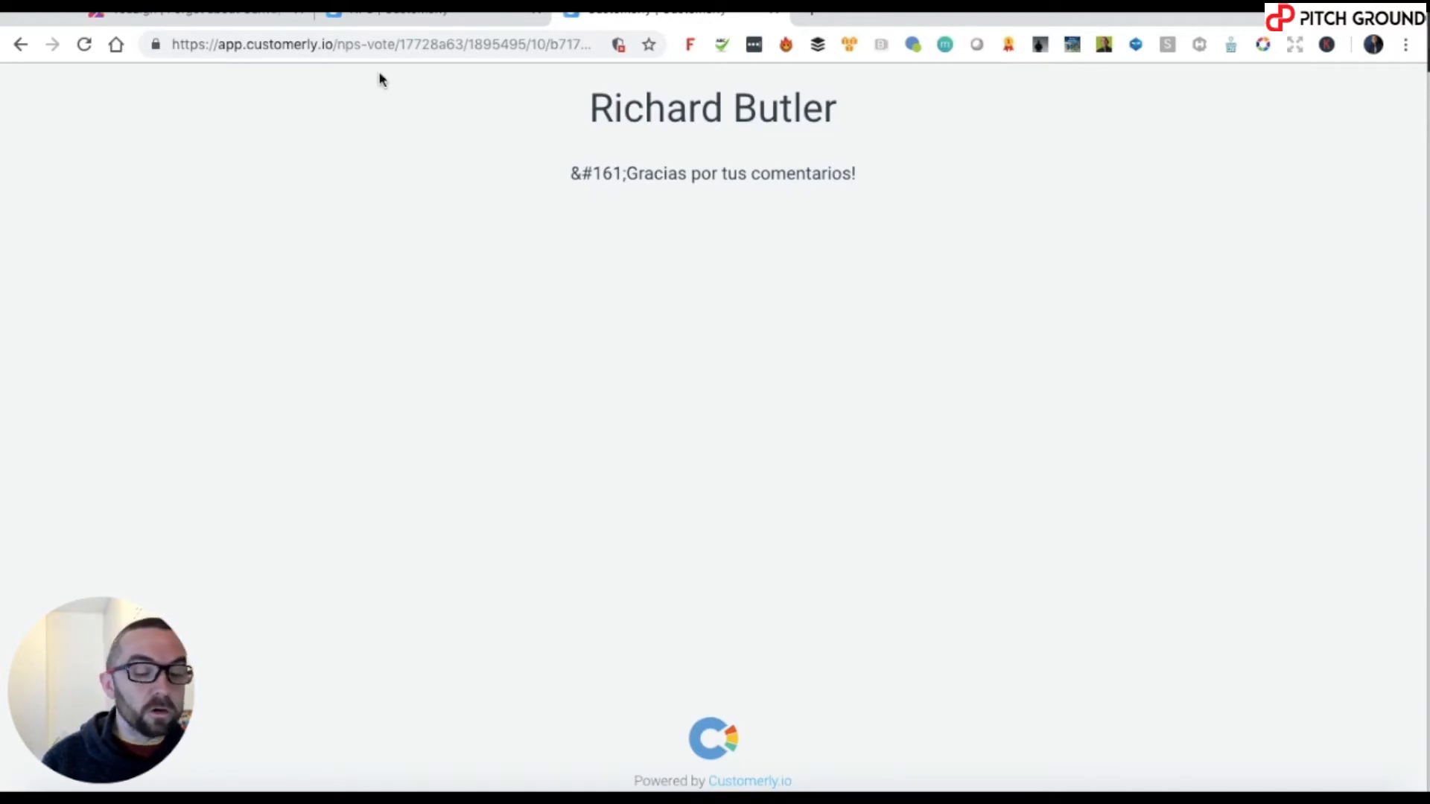
- Return to Customerly, reload the NPS insights for all contacts, and review the votes, feedback and breakdown into detractors, passives and promoters
click(437, 22)
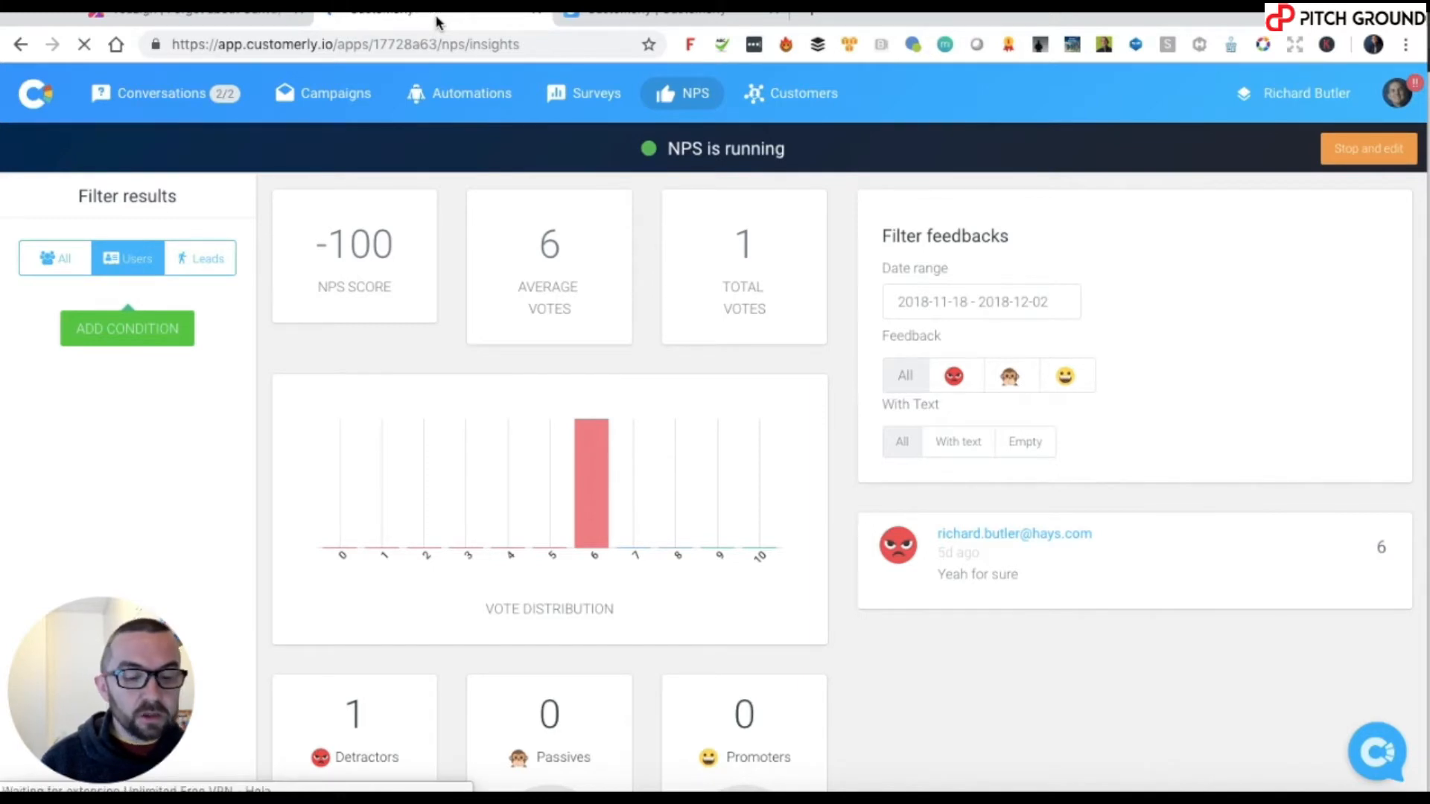
key(super+r)
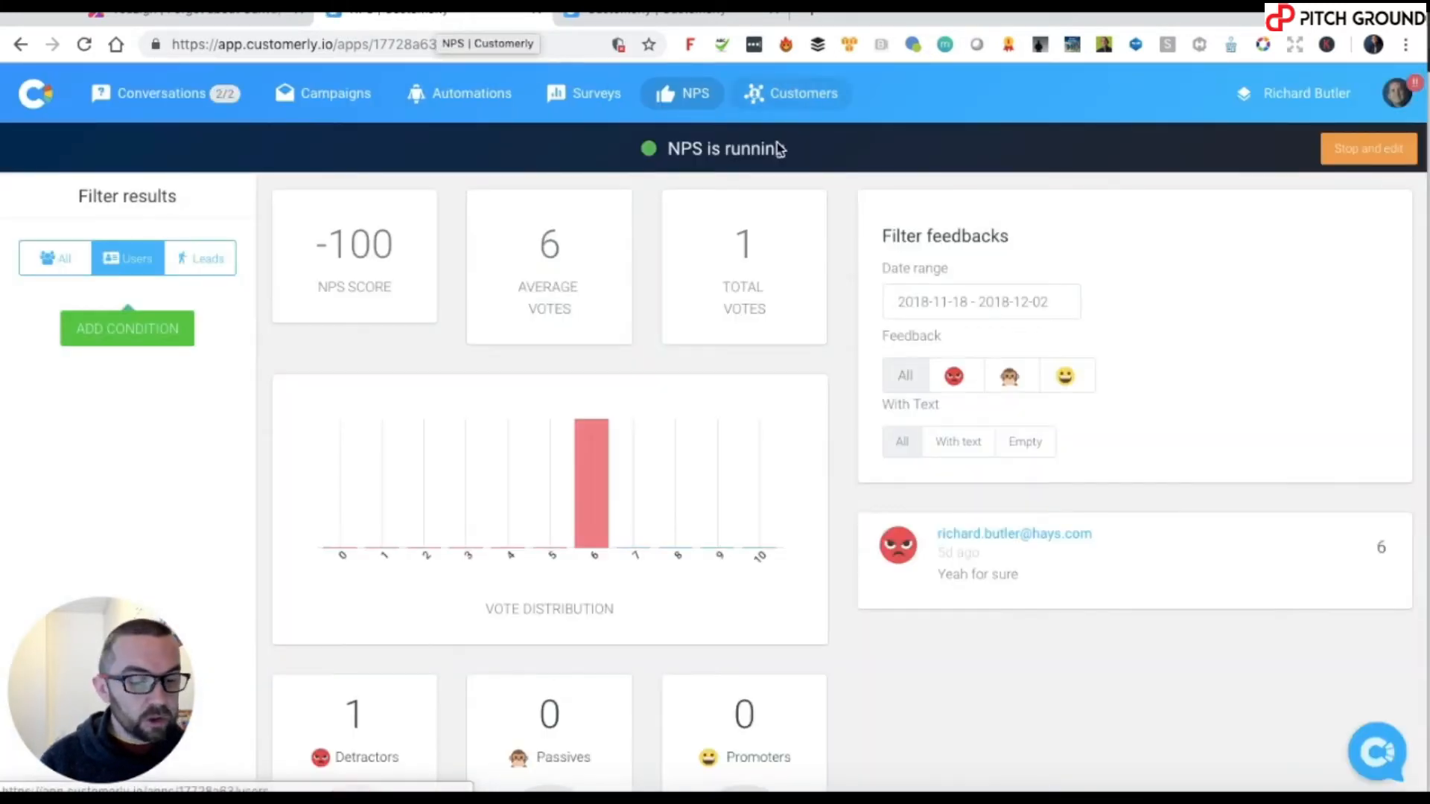
mouse_move(902, 789)
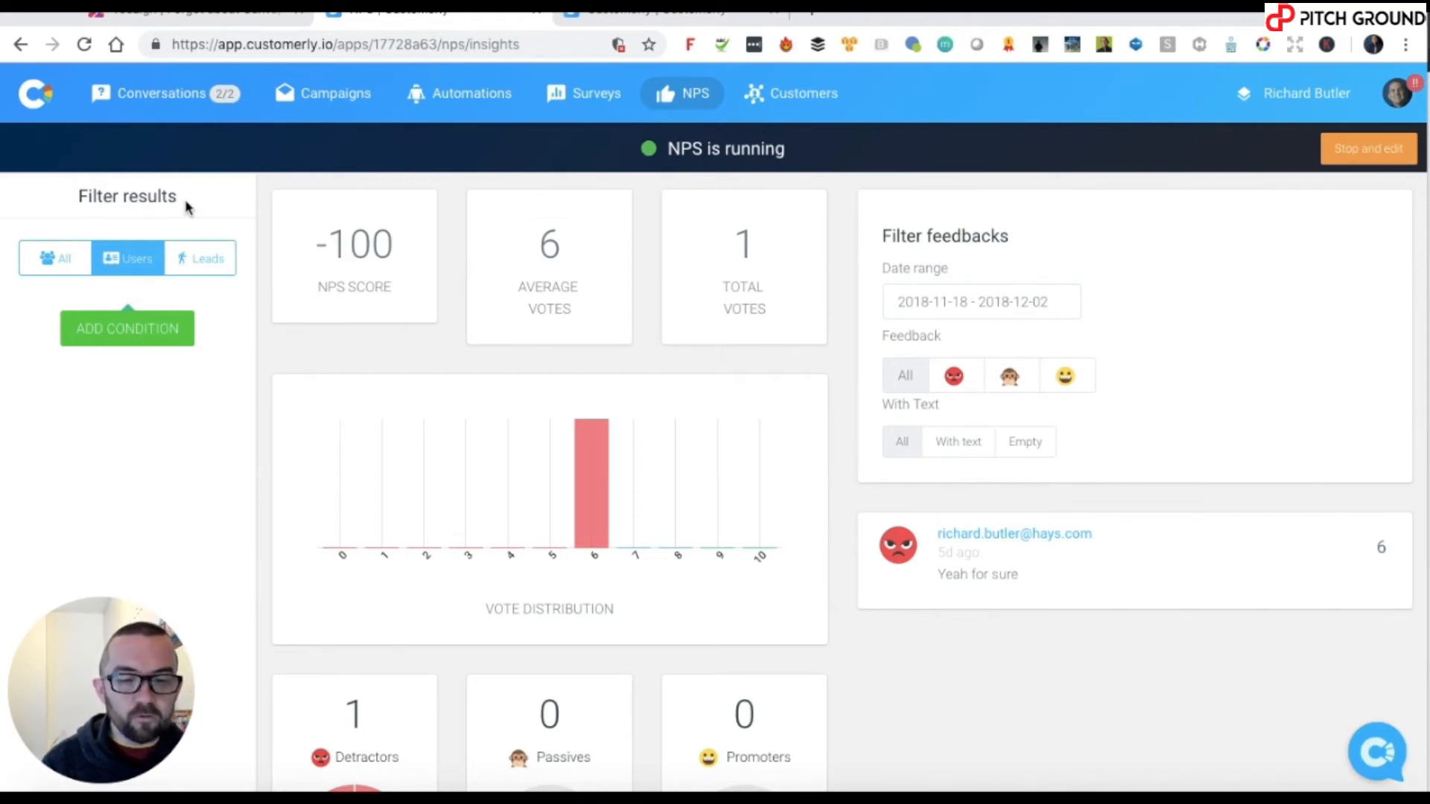
click(60, 260)
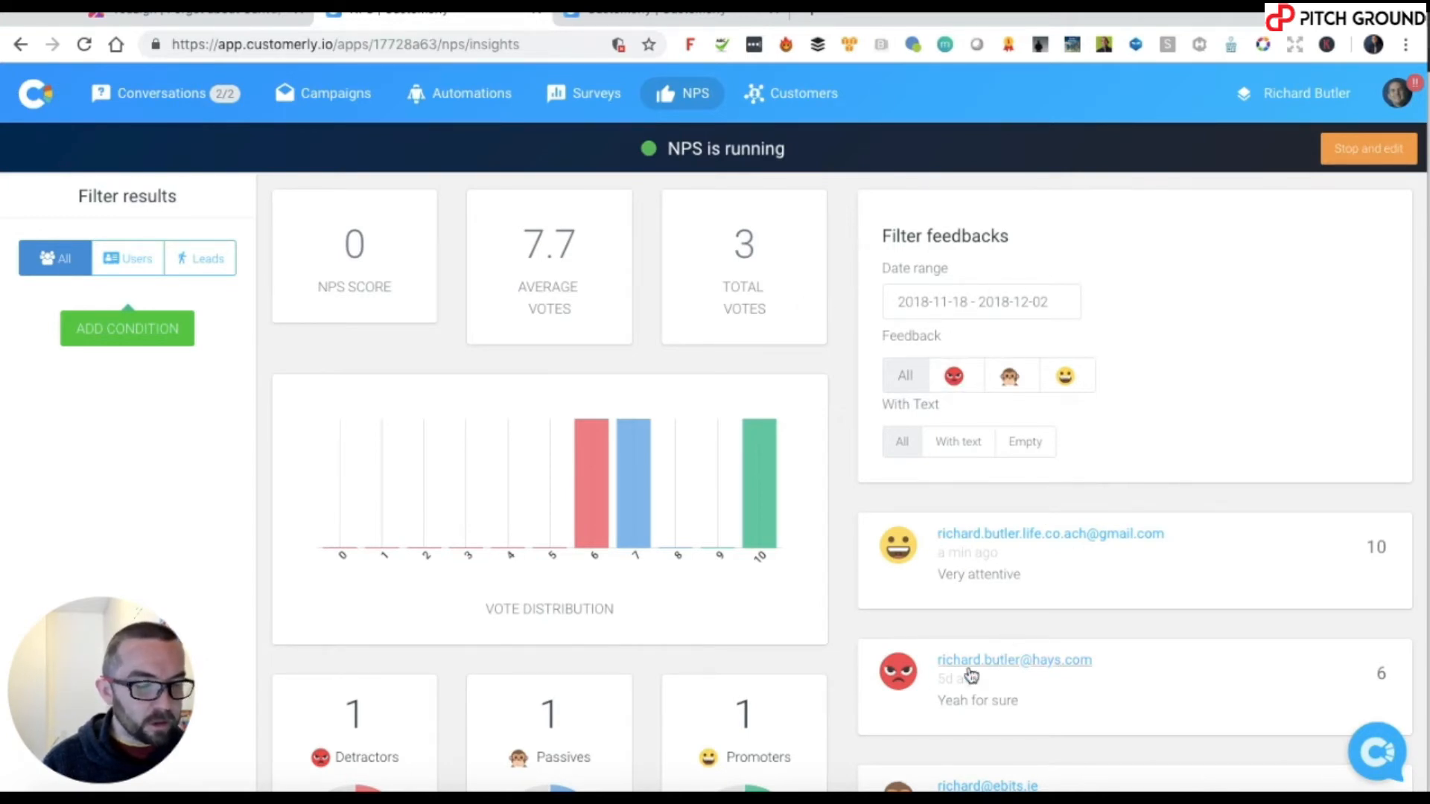
scroll(904, 682, down, 4)
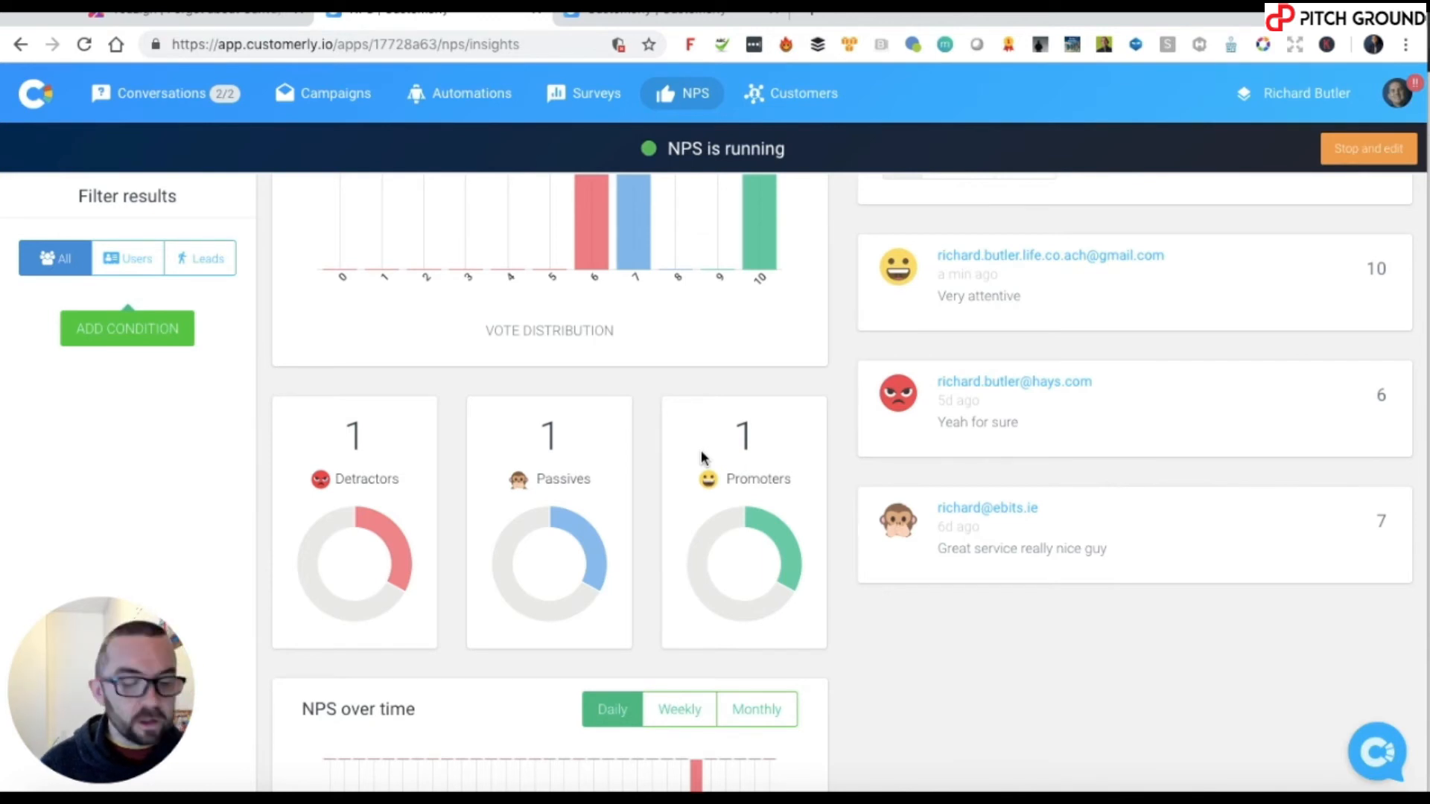
mouse_move(351, 532)
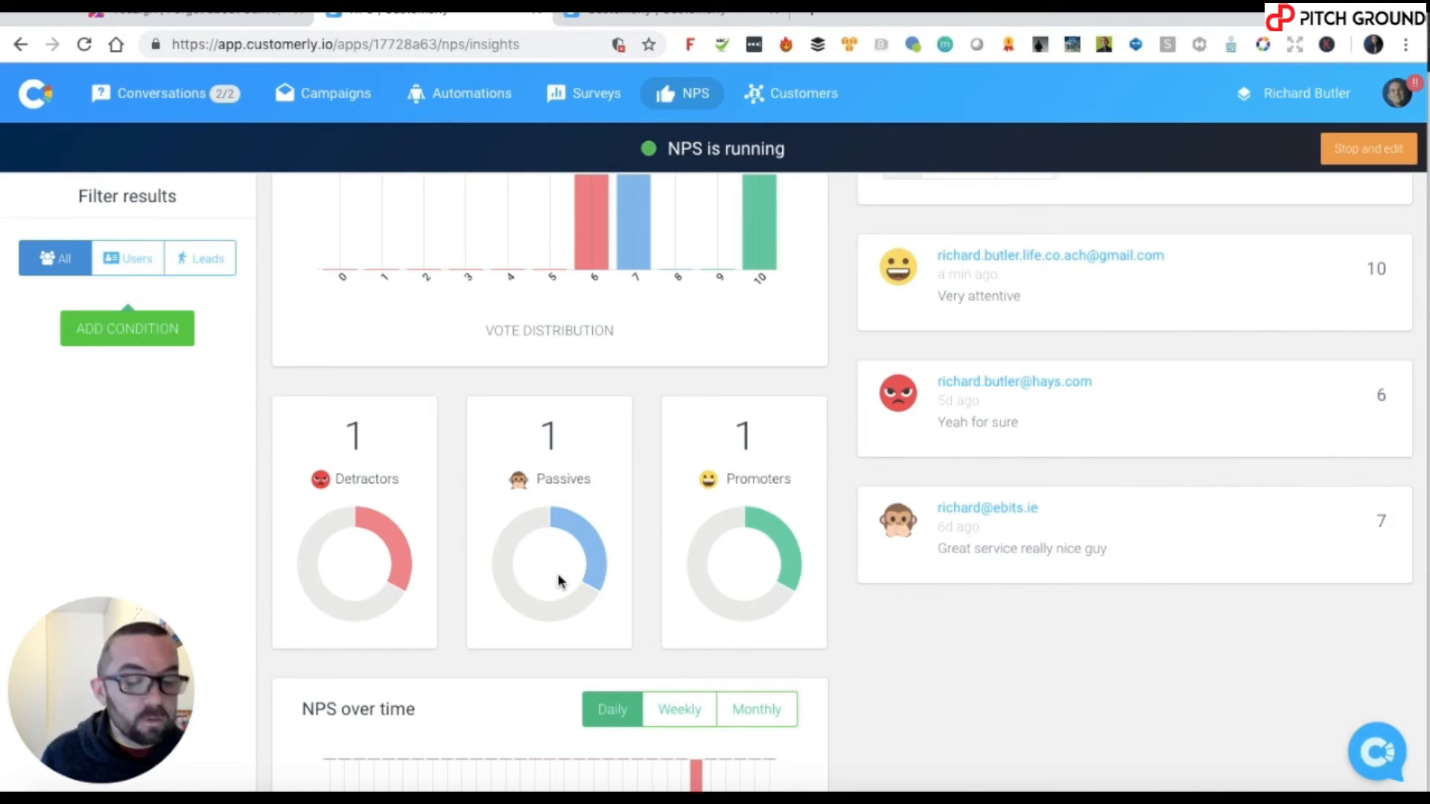
mouse_move(763, 523)
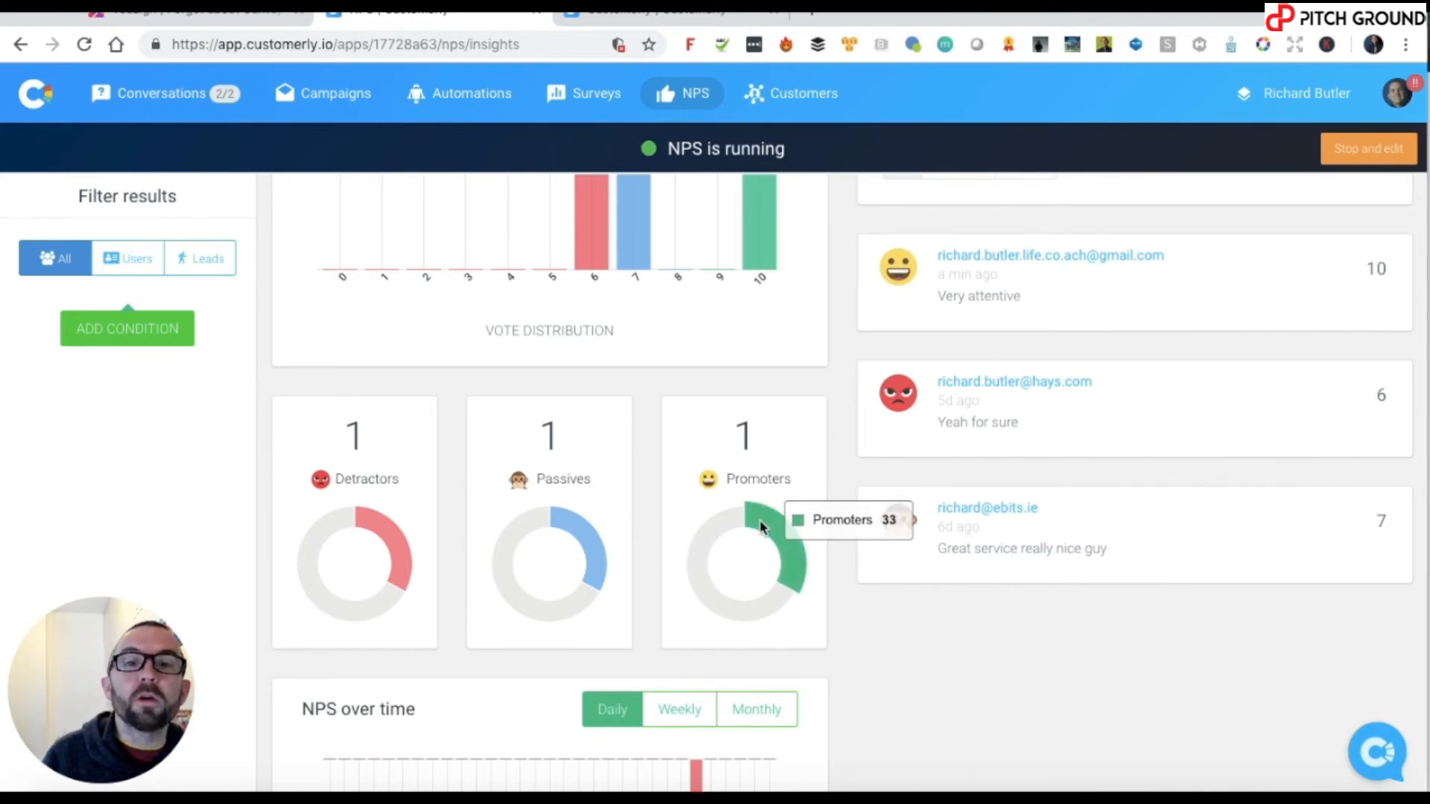